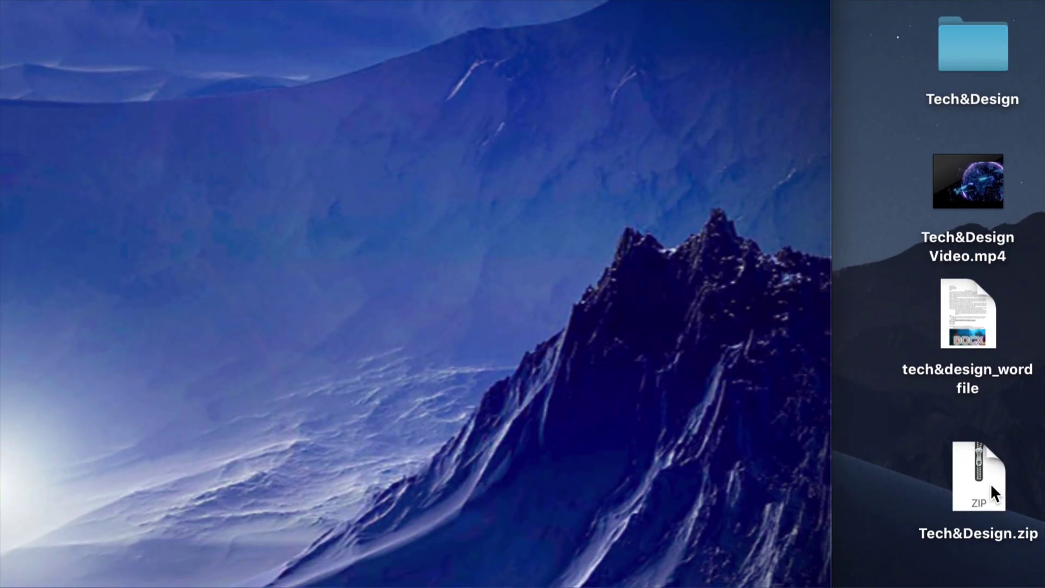
Drag the Tech&Design.zip icon higher in the desktop's icon column
drag(992, 487, 978, 444)
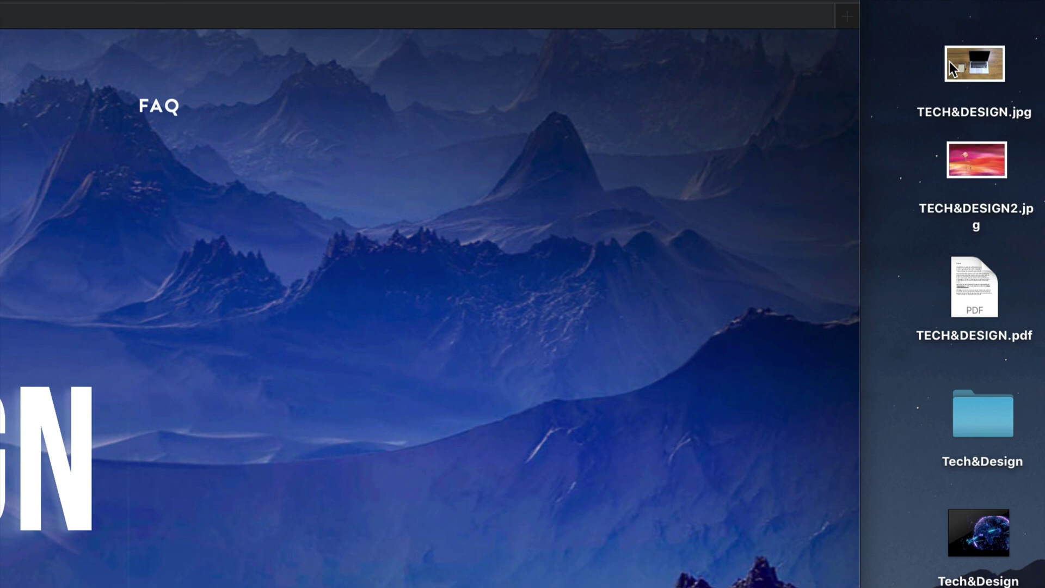
Send TECH&DESIGN.jpg from the desktop to the Trash with Command+Delete
click(962, 62)
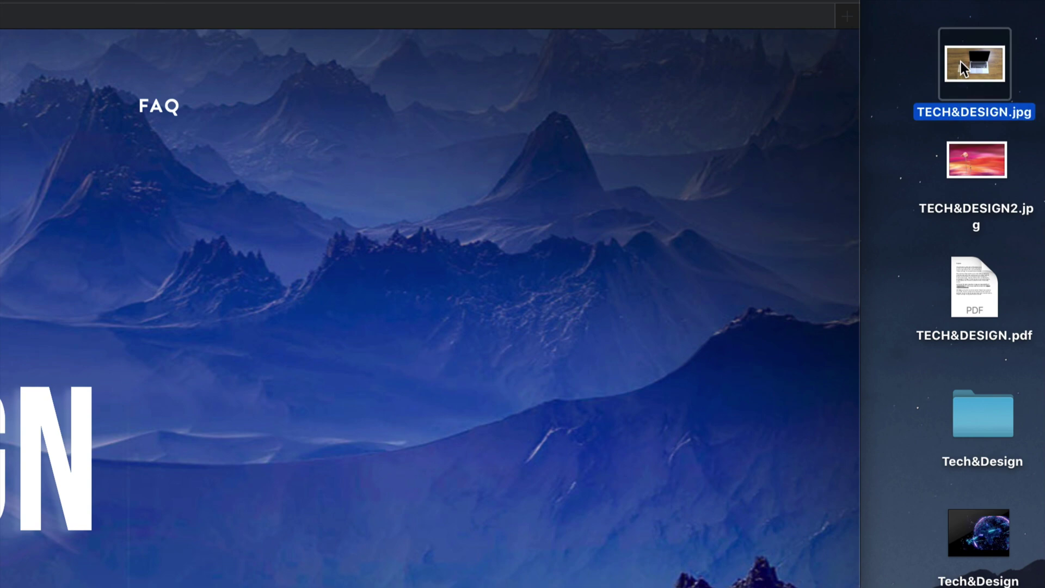
key(super+BackSpace)
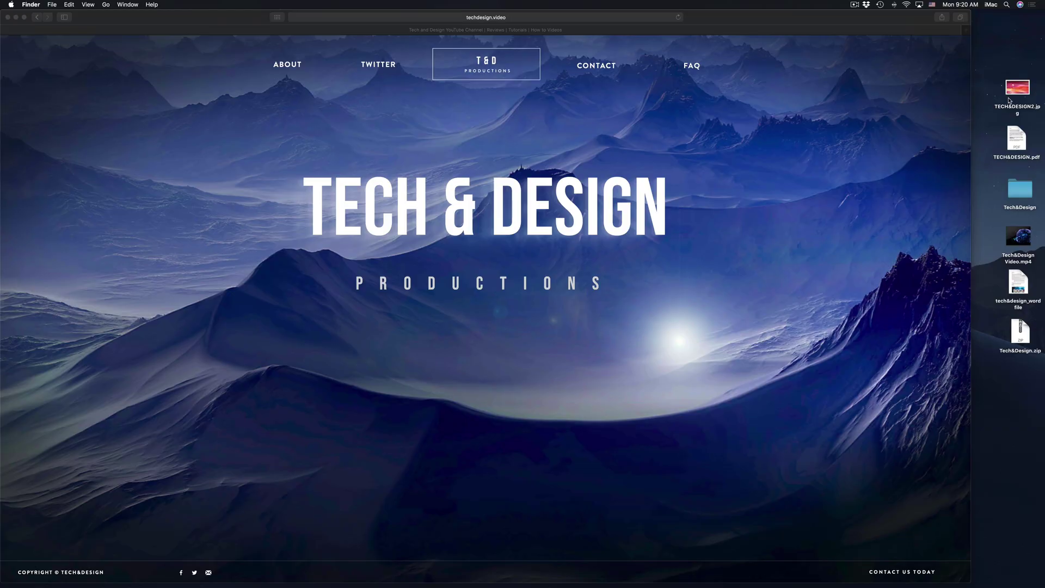
mouse_move(995, 583)
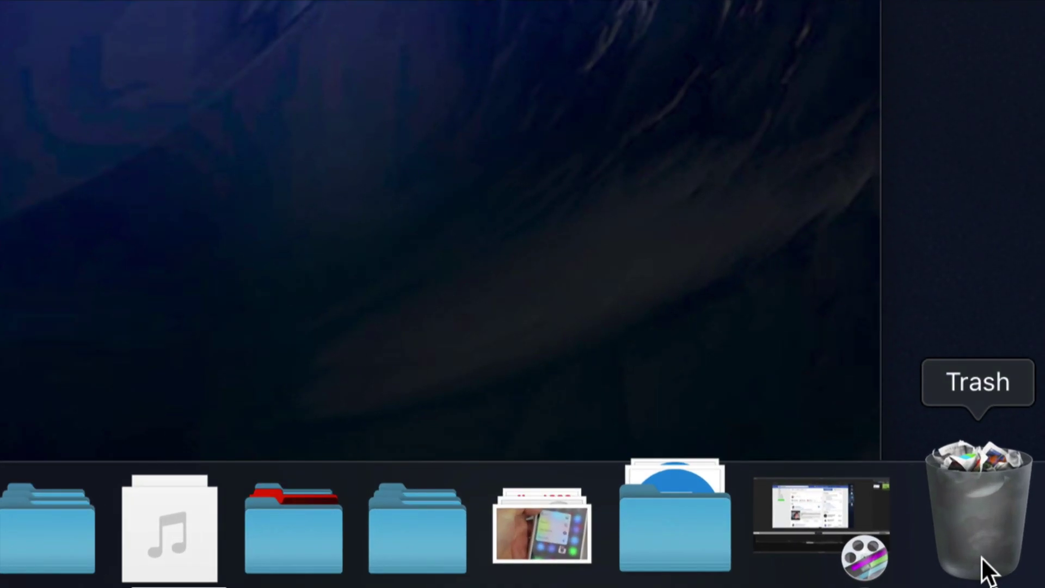
Choose Empty Trash from the Dock Trash menu and confirm the permanent erase
right_click(981, 556)
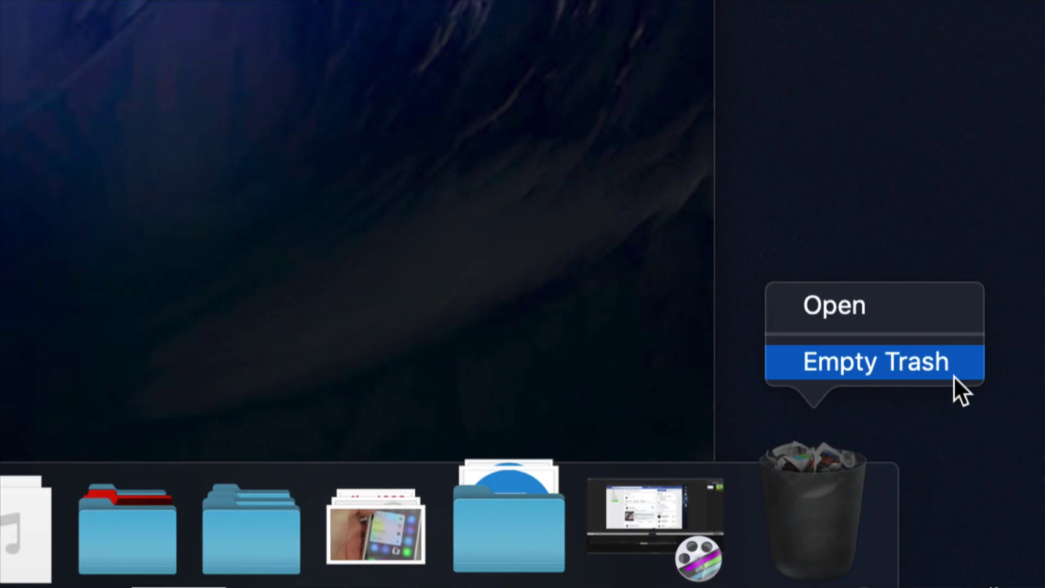
click(932, 362)
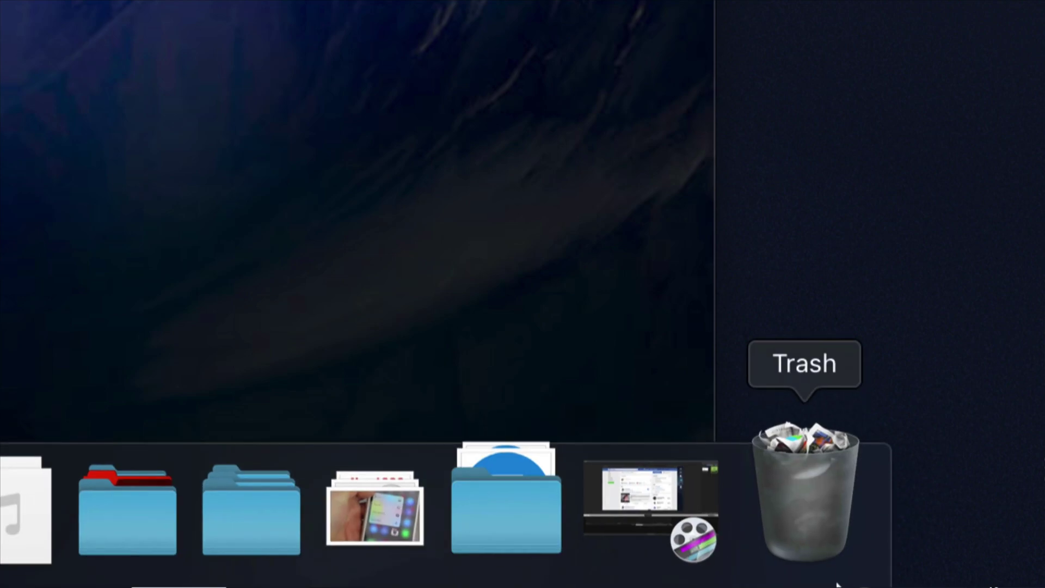
right_click(811, 495)
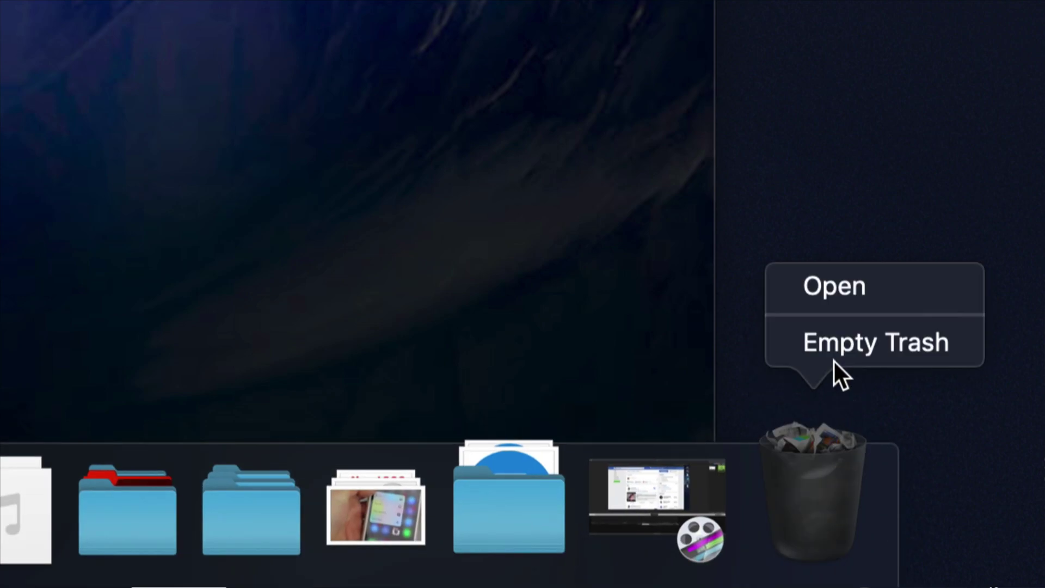
click(832, 340)
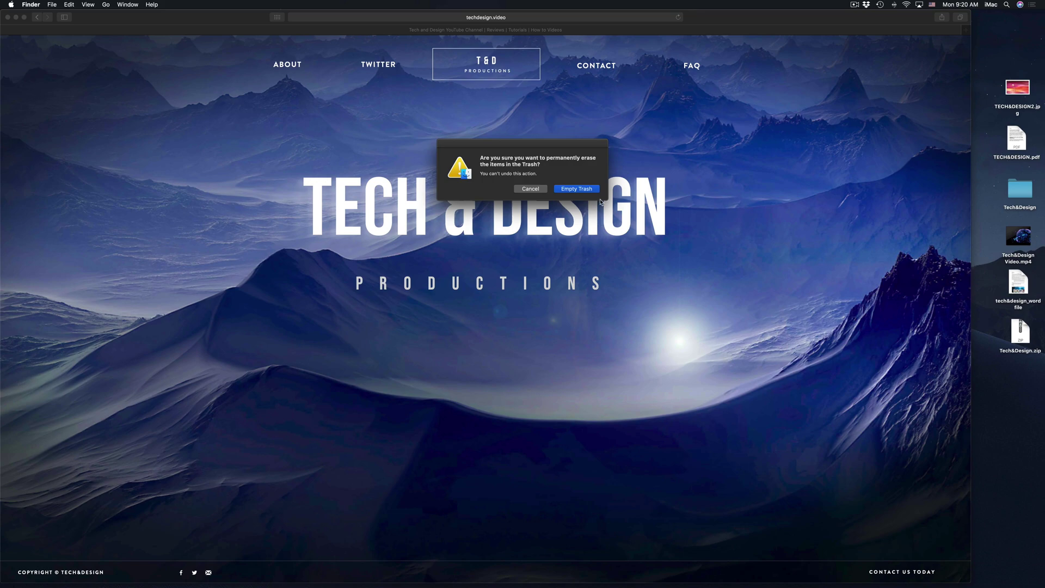
drag(570, 147, 768, 183)
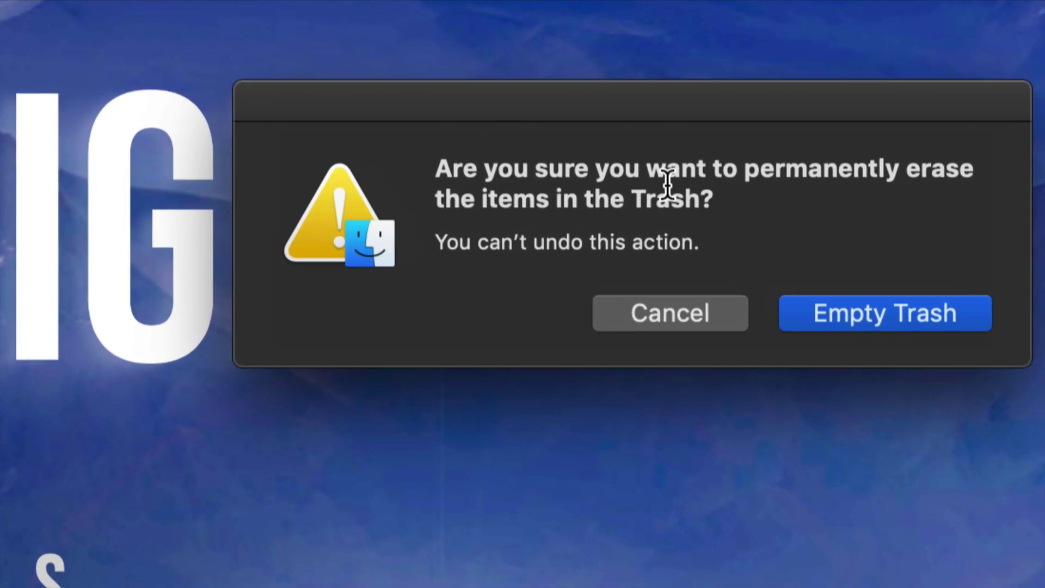
drag(743, 117, 691, 135)
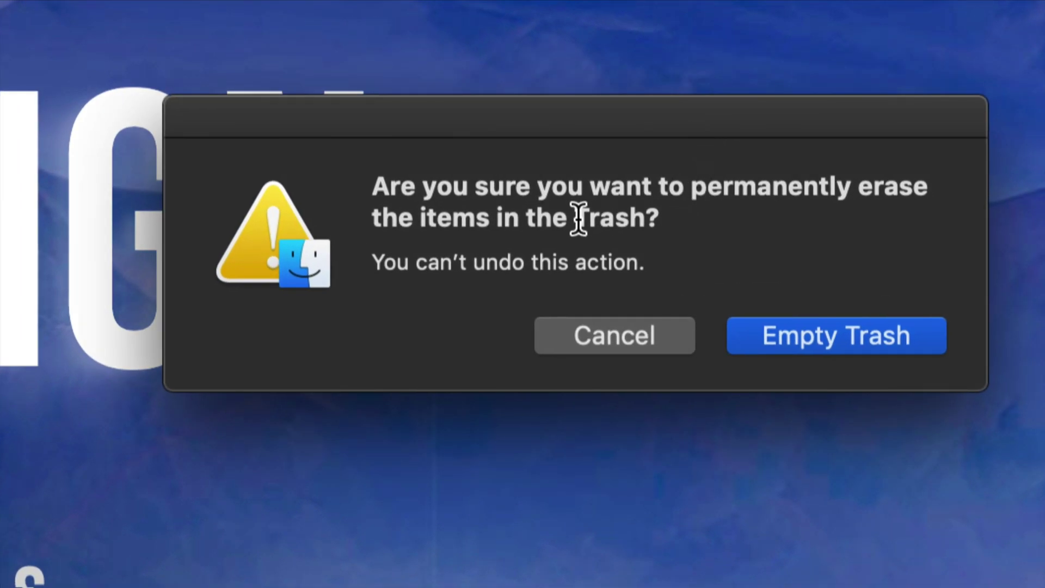
click(836, 348)
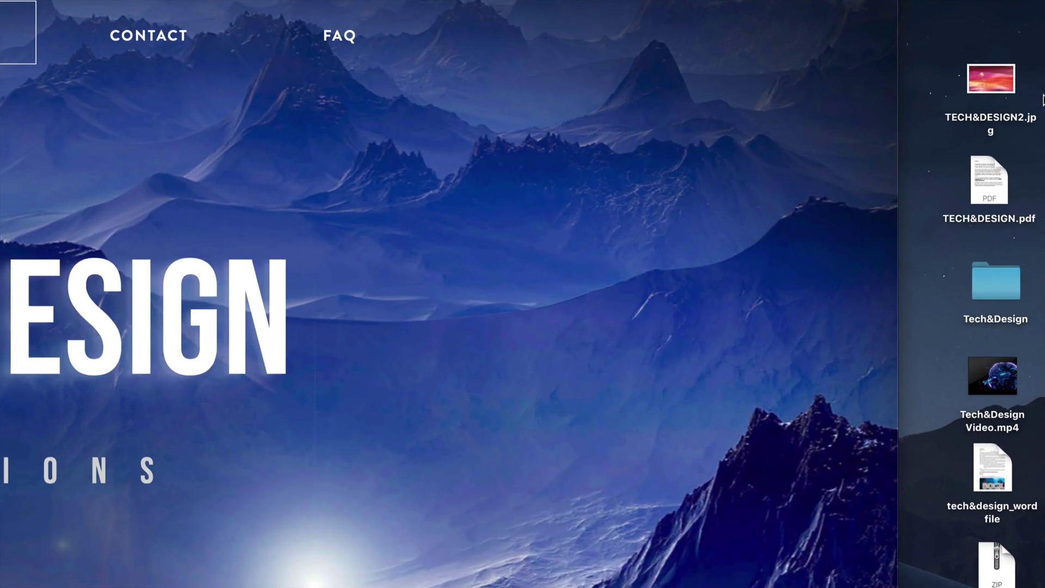
Select TECH&DESIGN2.jpg and TECH&DESIGN.pdf together and move both to the Trash
drag(1032, 73, 946, 230)
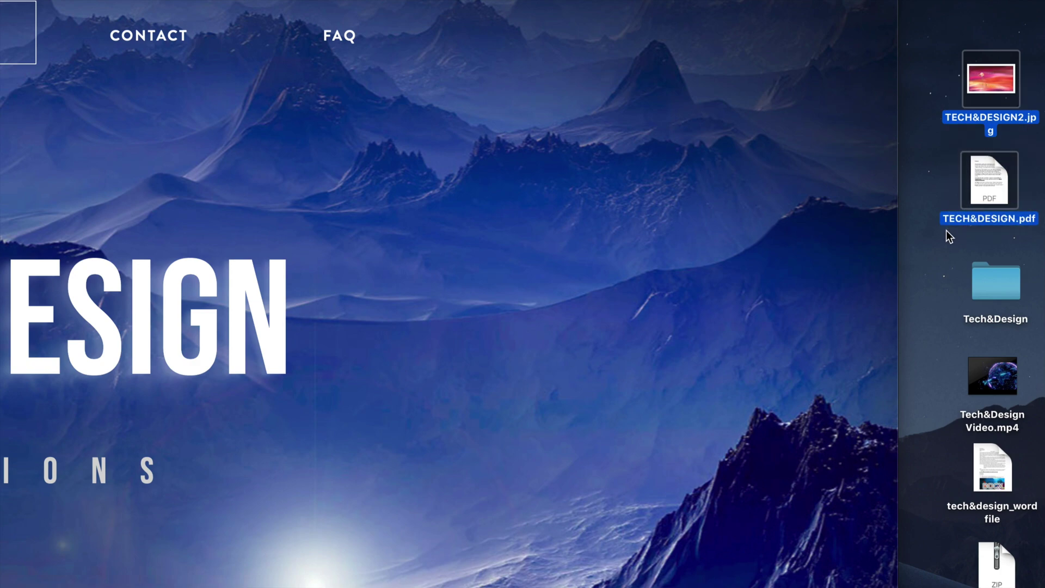
right_click(971, 89)
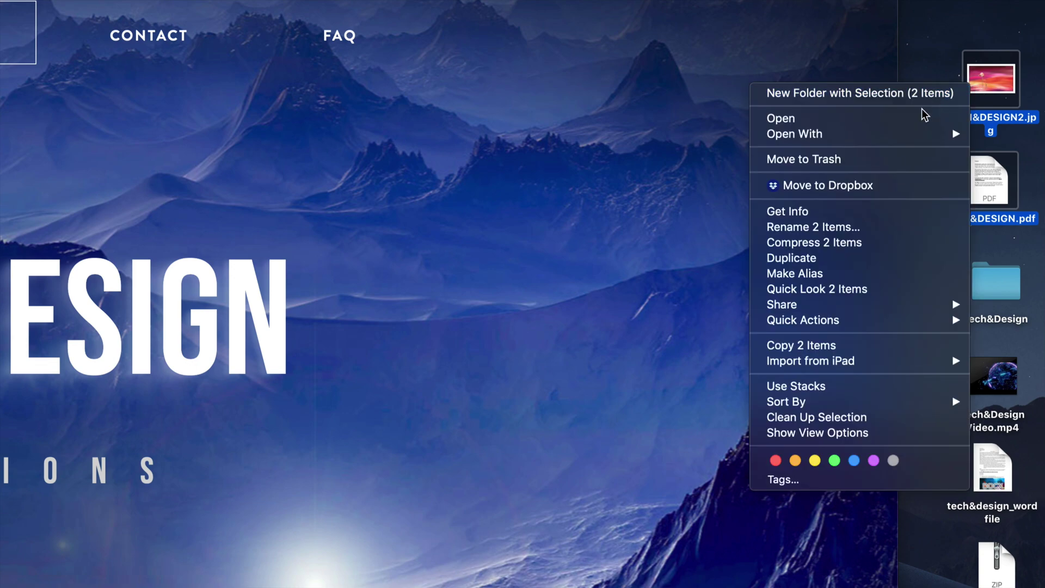
key(alt)
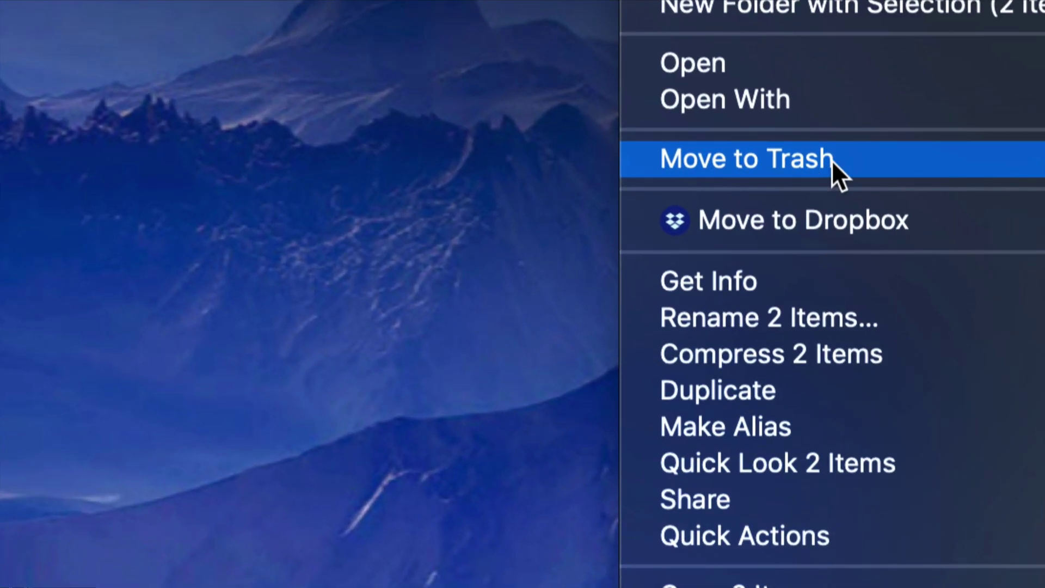
click(831, 160)
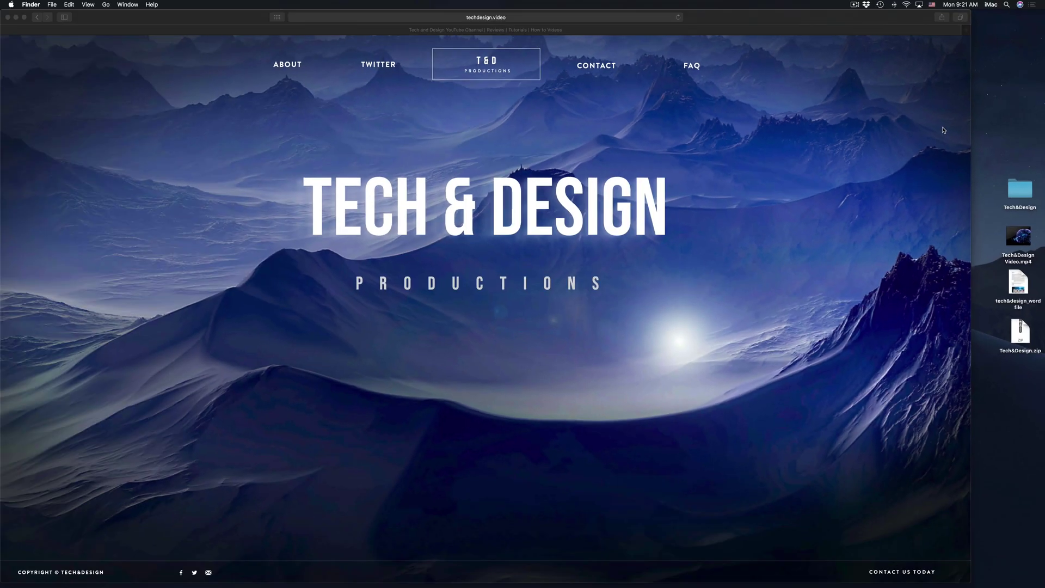
Empty the Trash from its Dock menu and confirm the permanent erase
mouse_move(926, 586)
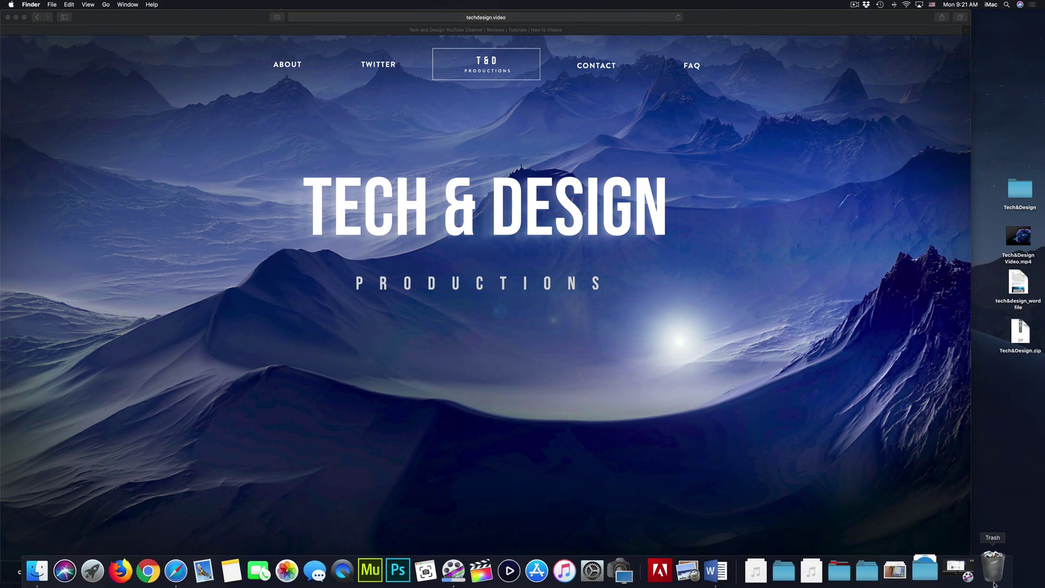
right_click(992, 567)
click(1008, 534)
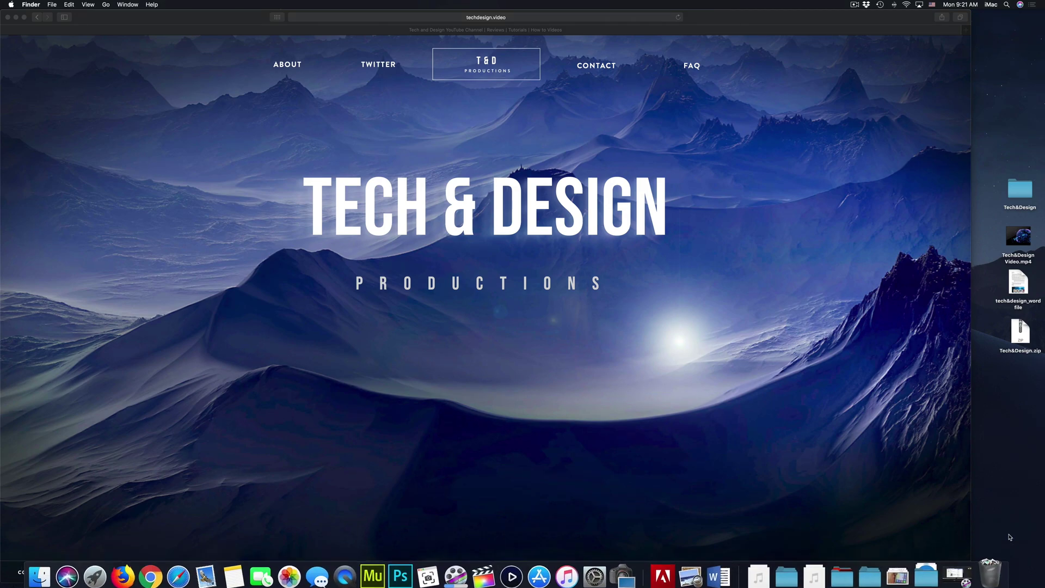
click(593, 189)
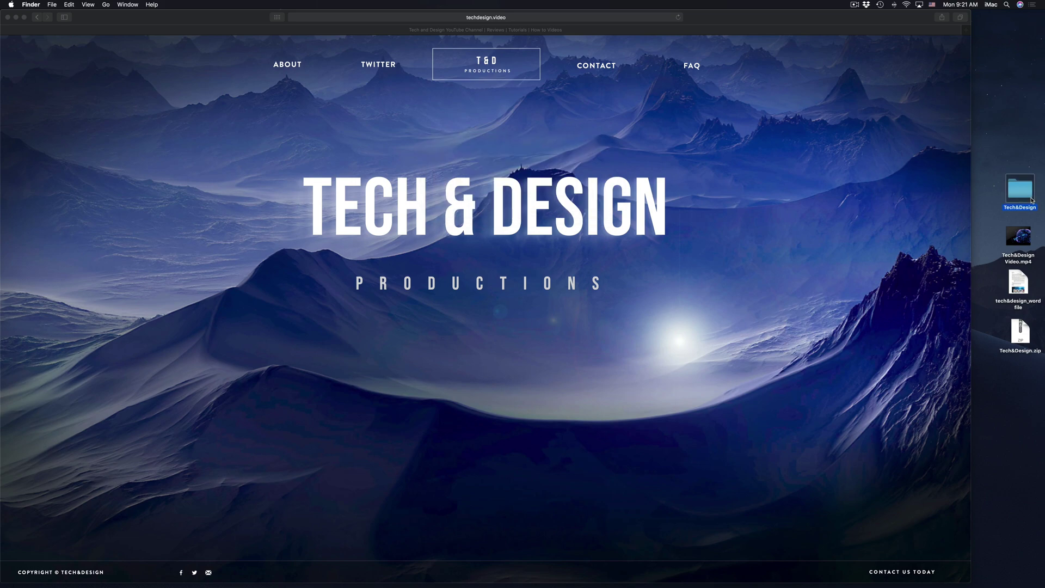
Drag the Tech&Design folder and Tech&Design Video.mp4 onto the Dock Trash
drag(1031, 199, 1008, 96)
drag(1024, 244, 1007, 136)
drag(1010, 92, 1016, 68)
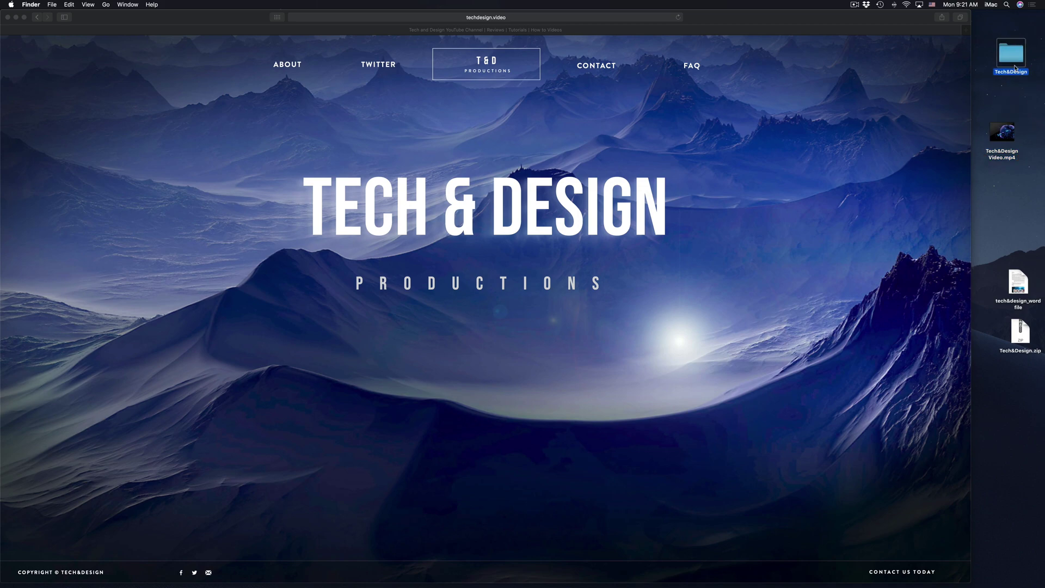
click(1037, 56)
drag(1014, 56, 996, 573)
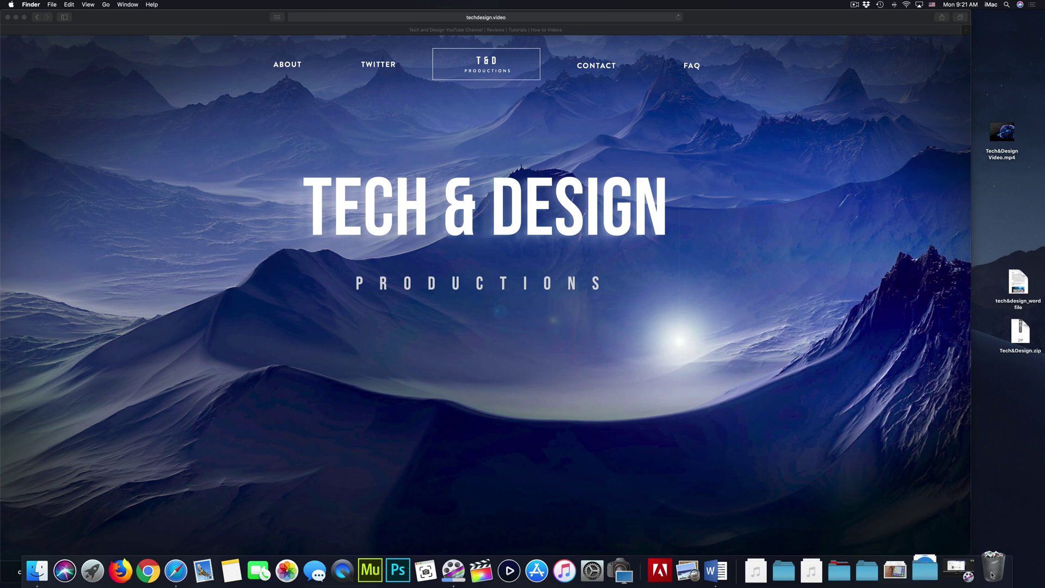
drag(1002, 137, 996, 570)
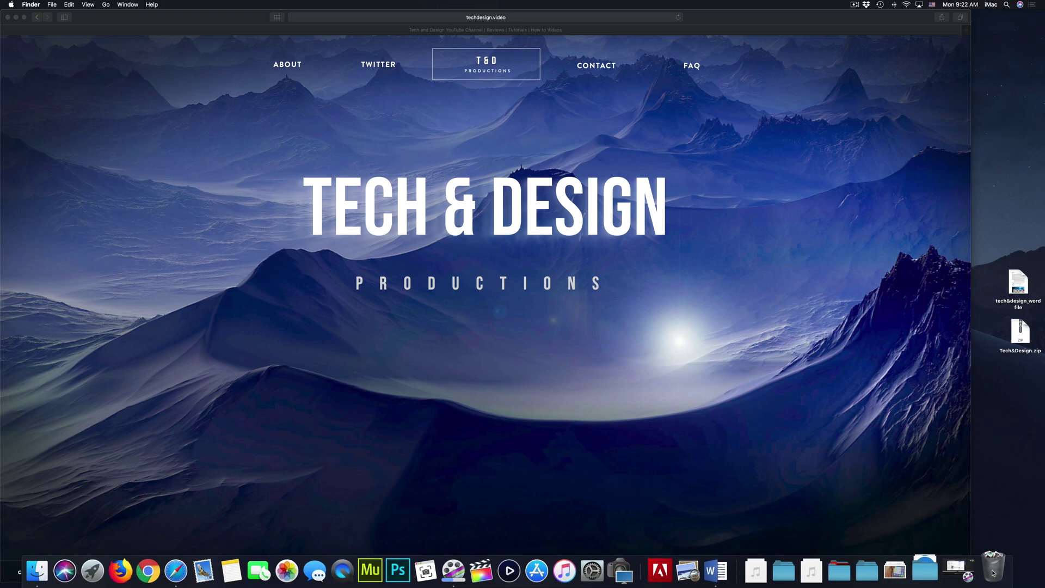
In the Trash window, choose Empty and confirm erasing the folder and video
click(994, 572)
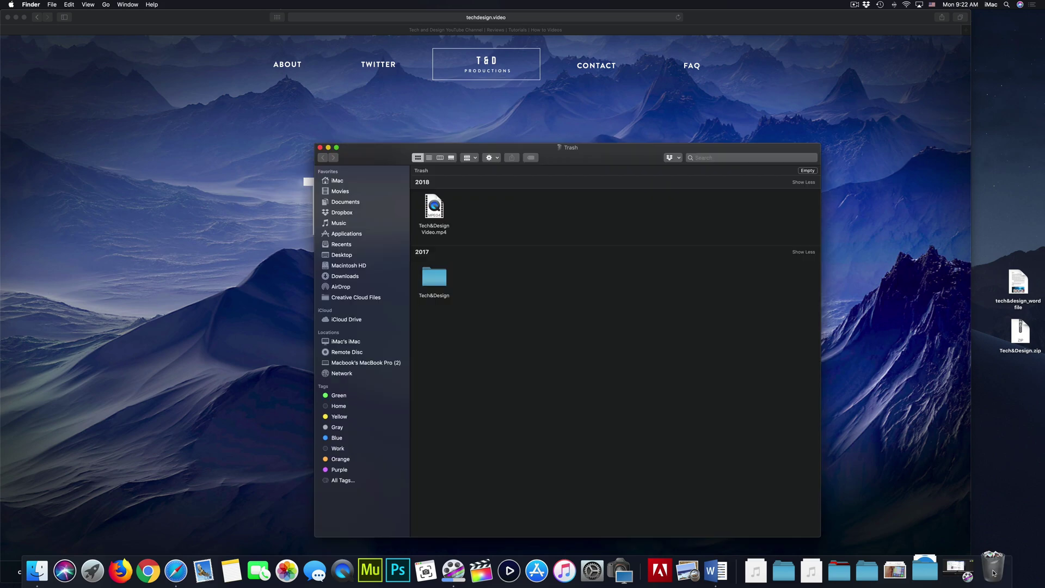
drag(579, 159, 685, 127)
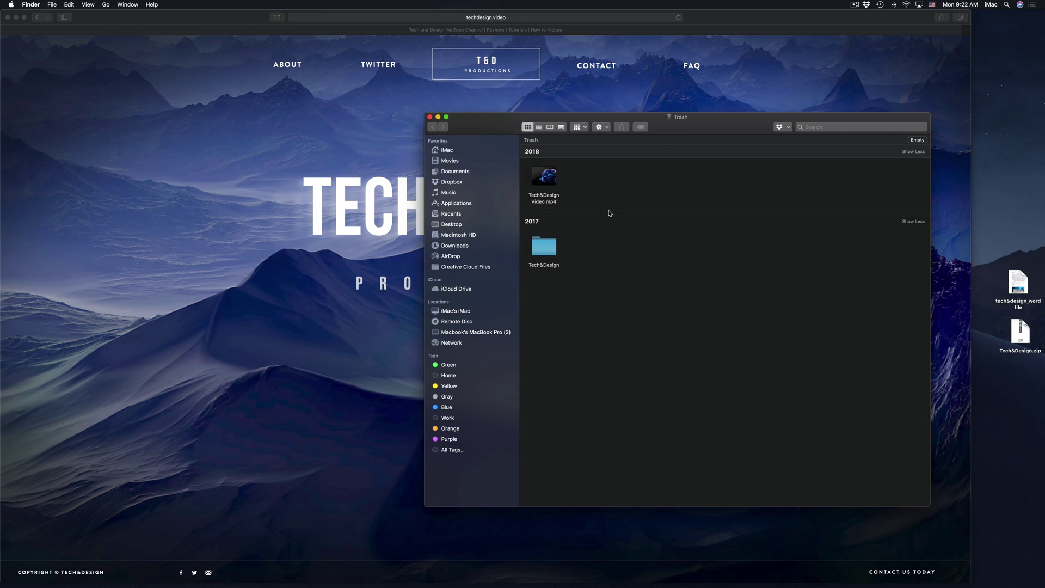
drag(703, 125, 664, 158)
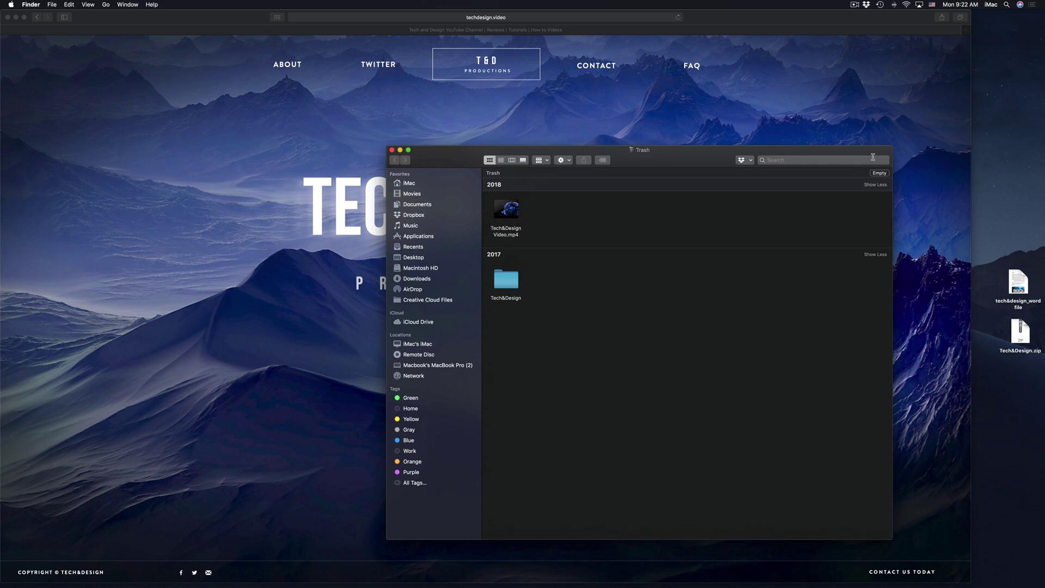
drag(866, 152, 862, 150)
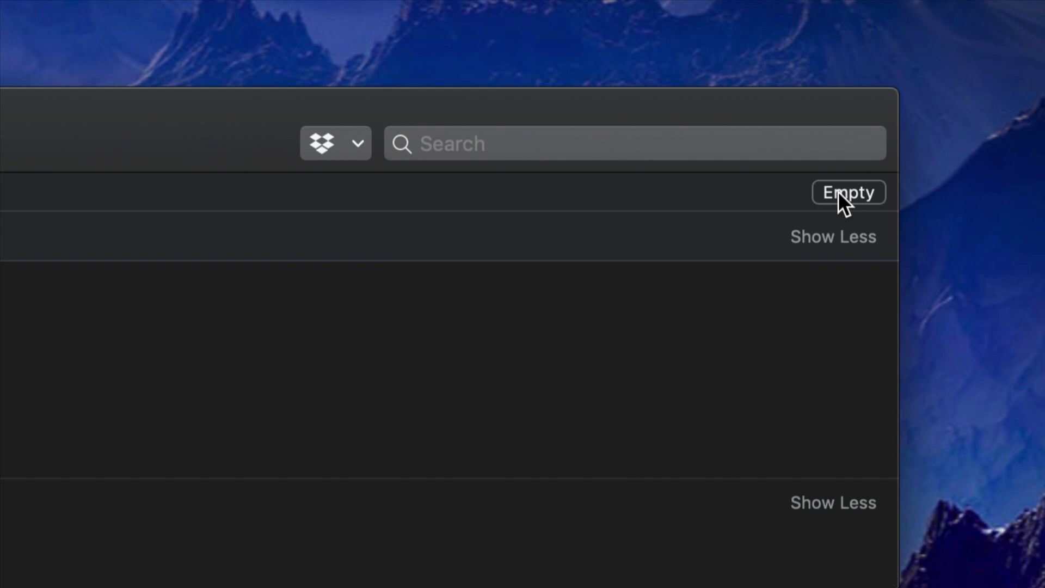
click(841, 192)
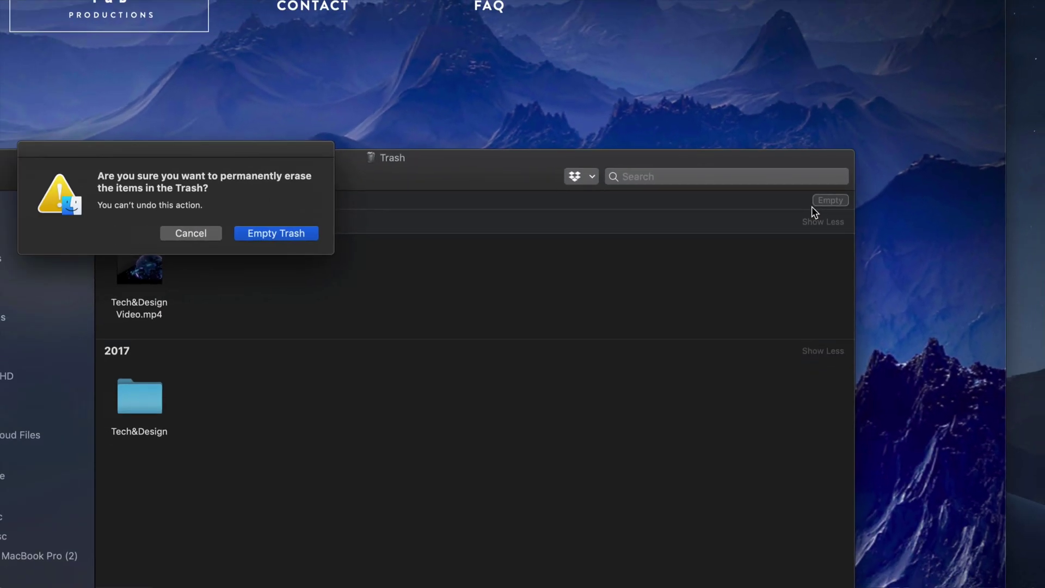
drag(248, 172, 434, 190)
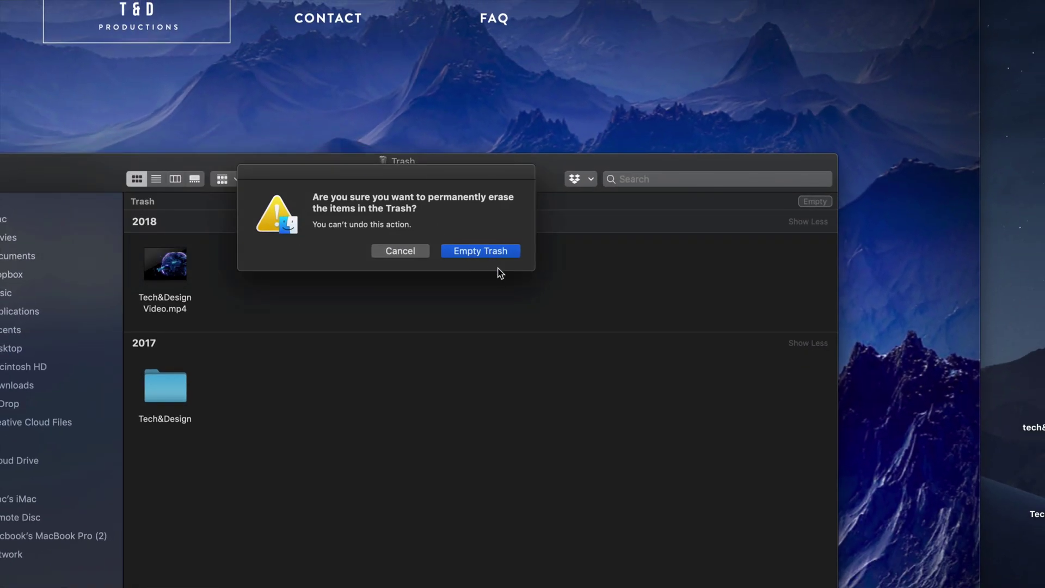
click(497, 256)
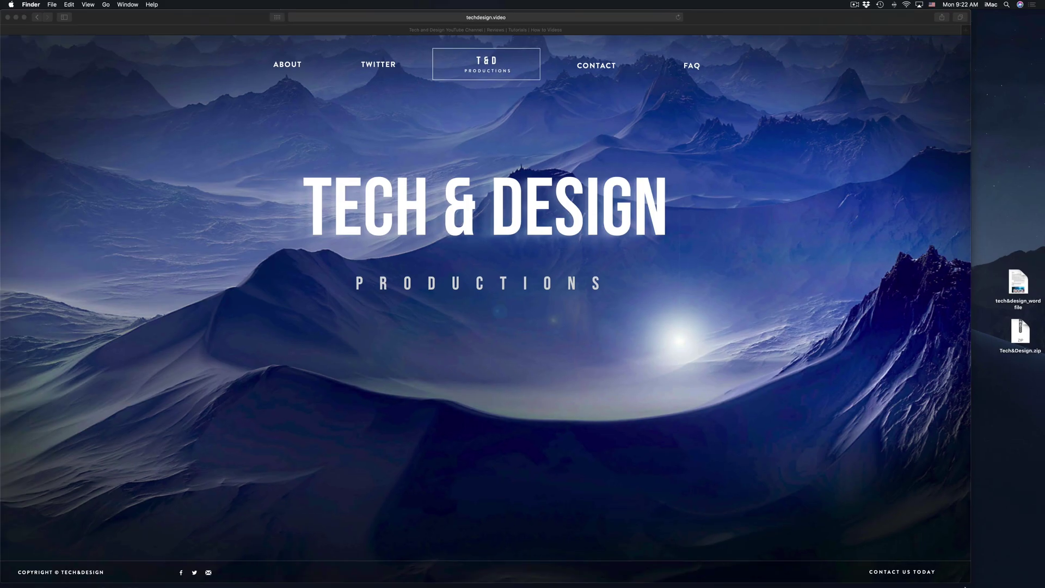
mouse_move(965, 586)
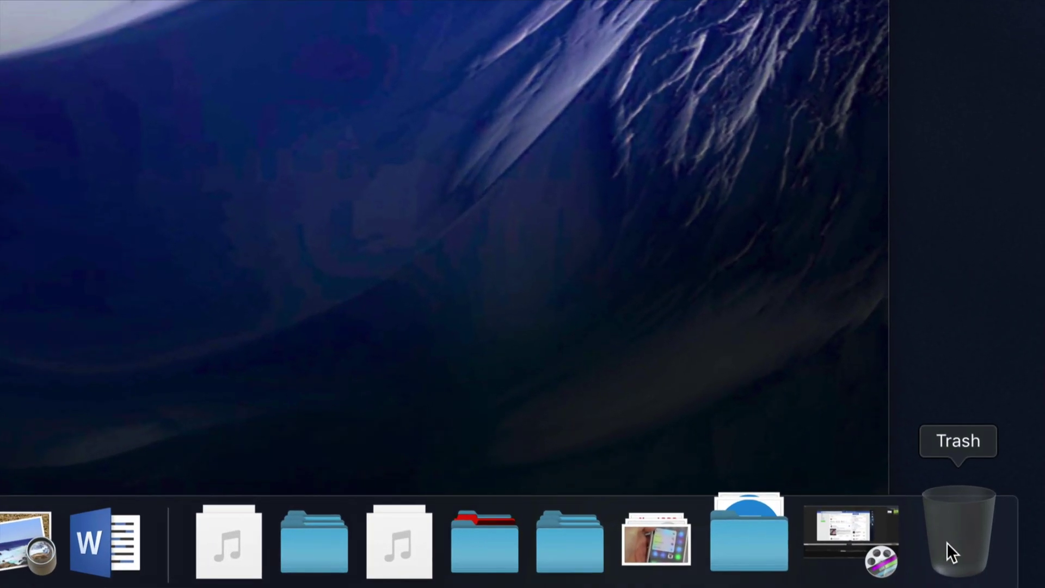
Open the empty Trash window from the Dock and position it on screen
click(961, 548)
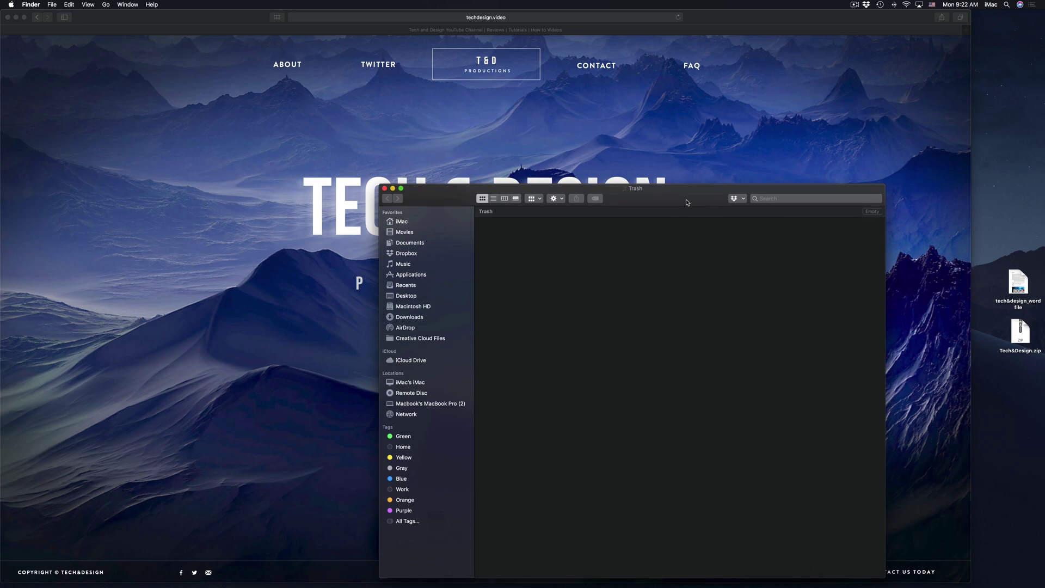
drag(685, 207, 692, 153)
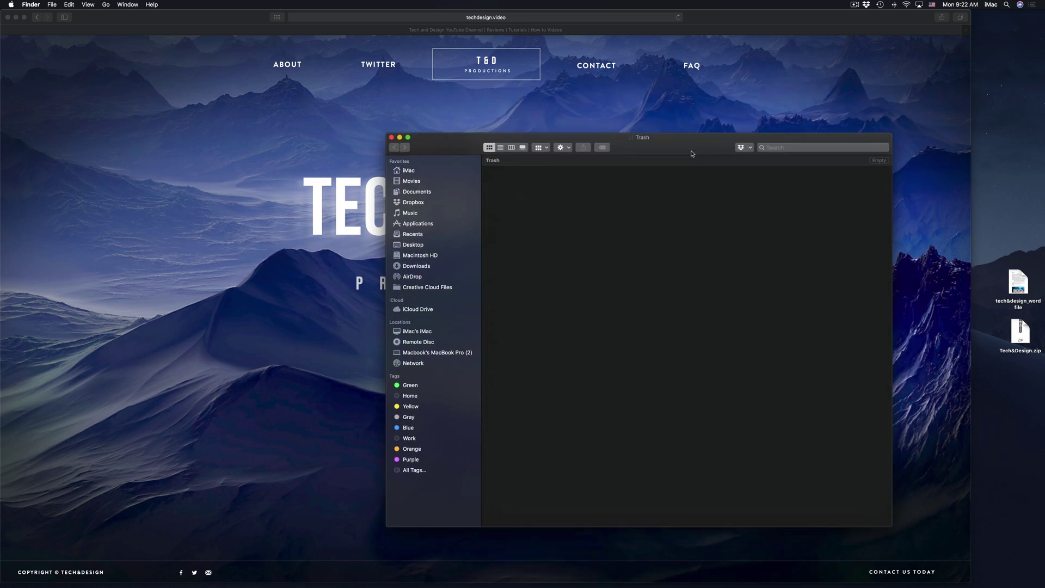
drag(692, 151, 698, 195)
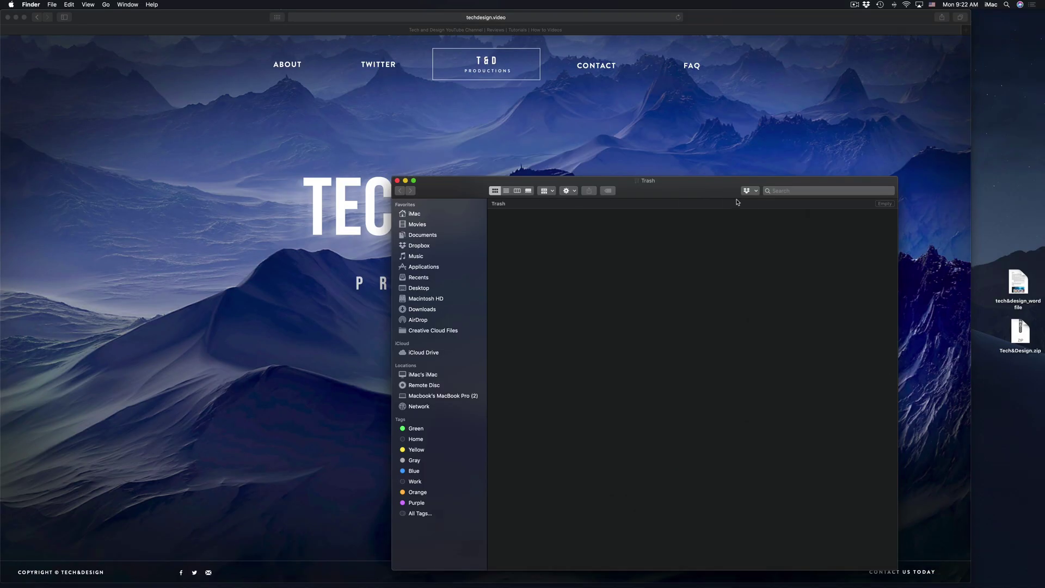
drag(730, 198, 779, 171)
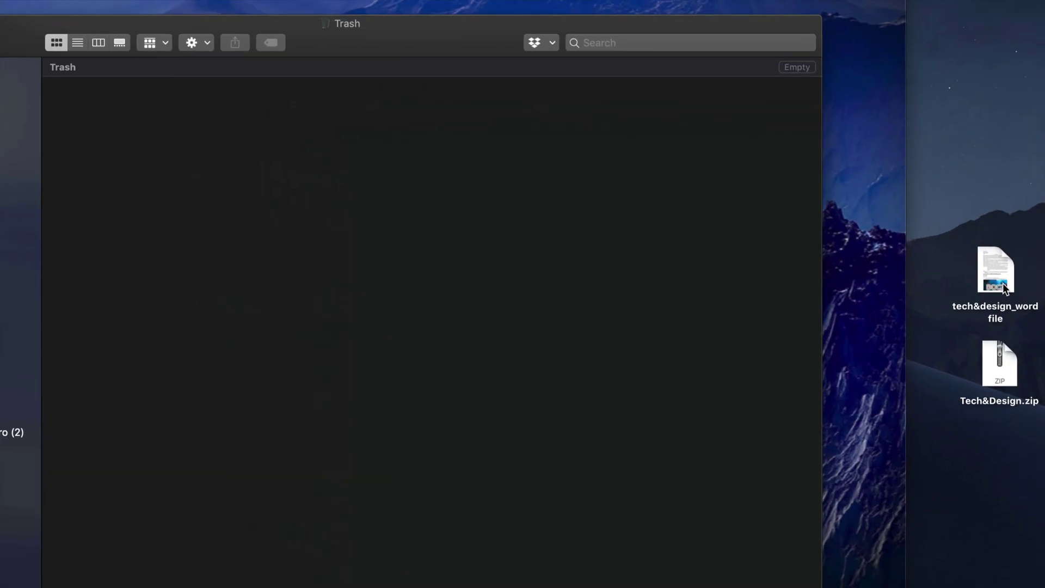
Drag the Word file and Tech&Design.zip into the Trash window, then empty it
drag(1019, 286, 941, 292)
drag(835, 284, 467, 163)
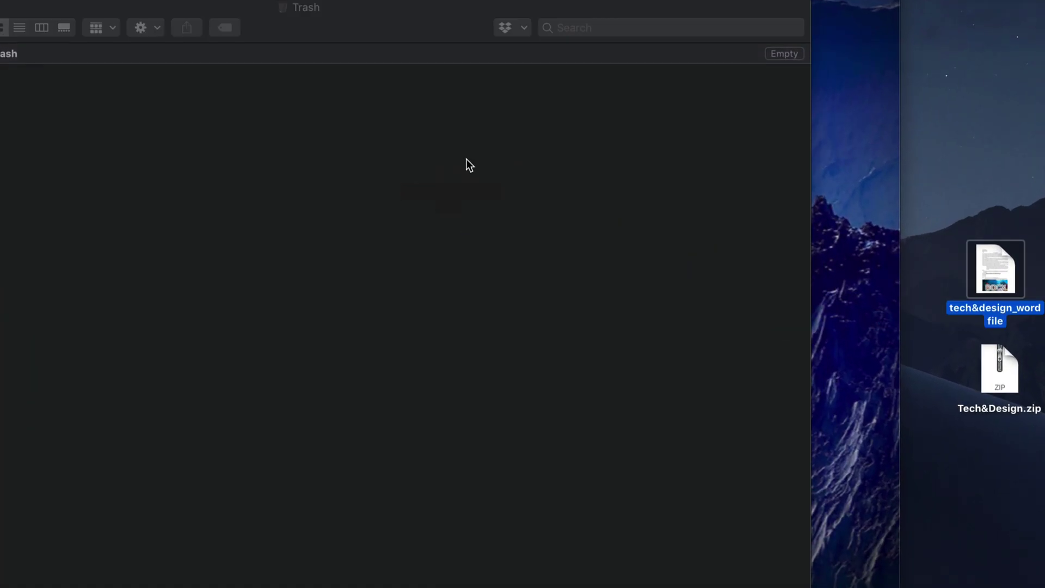
drag(1005, 381, 310, 207)
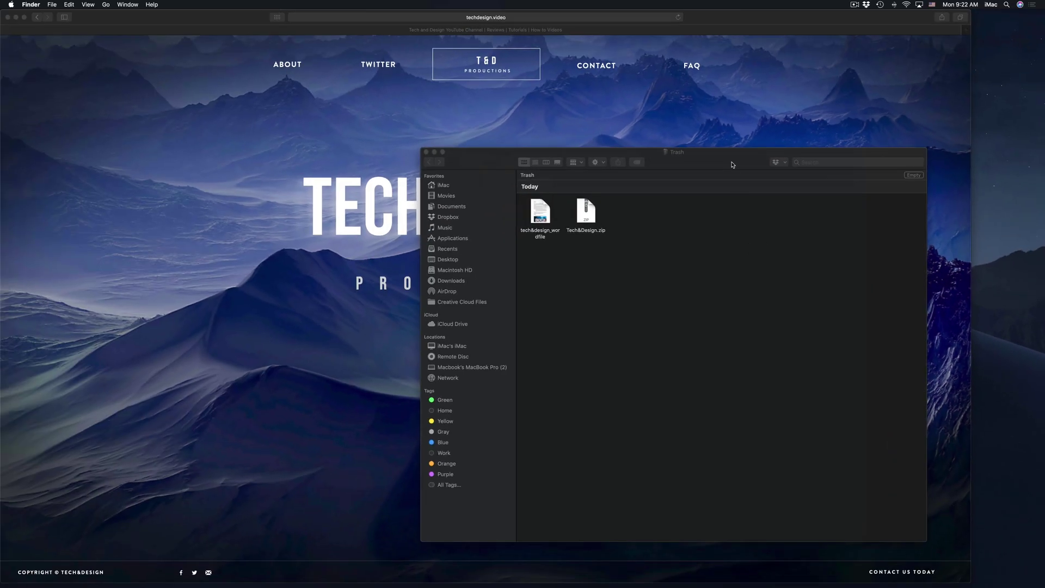
drag(732, 164, 641, 162)
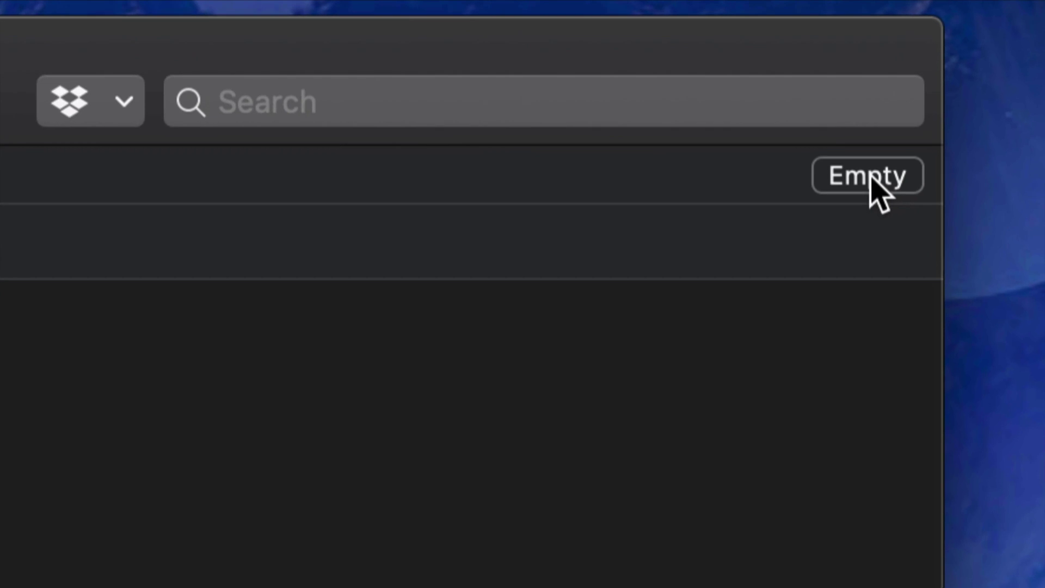
click(888, 185)
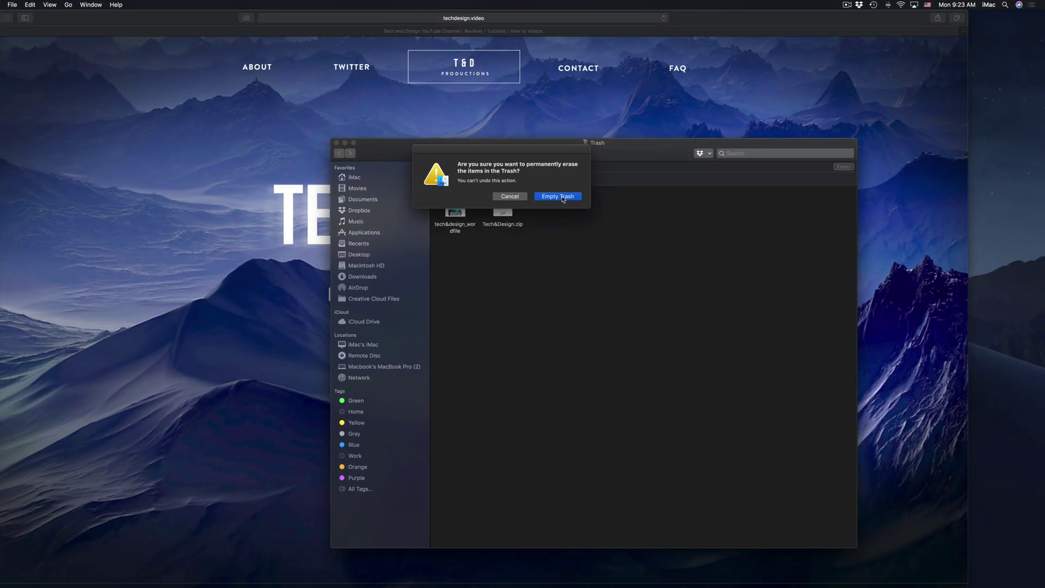
click(558, 196)
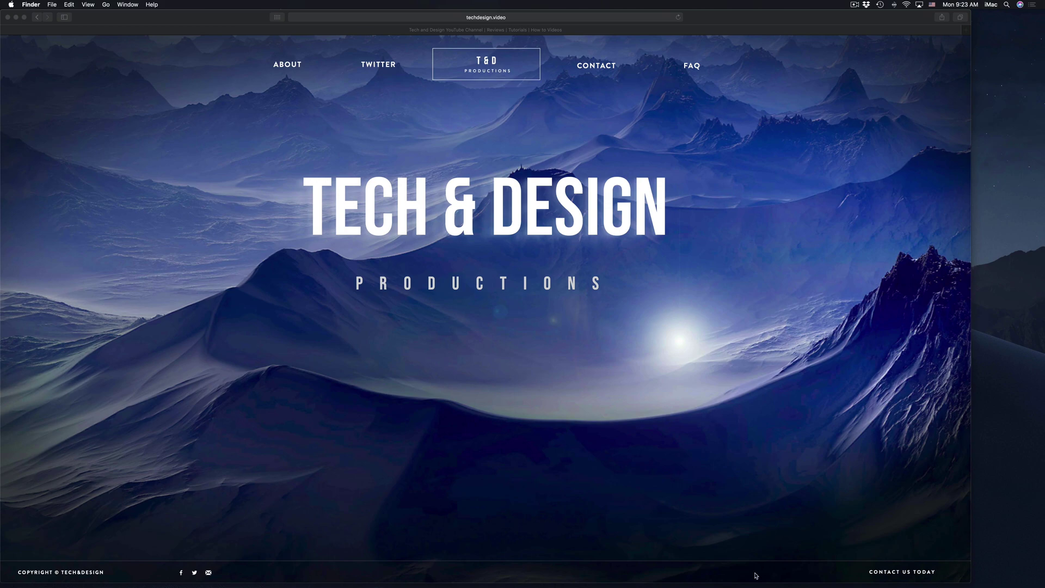
Open Spotlight search from the menu bar magnifier to find System Preferences
mouse_move(754, 585)
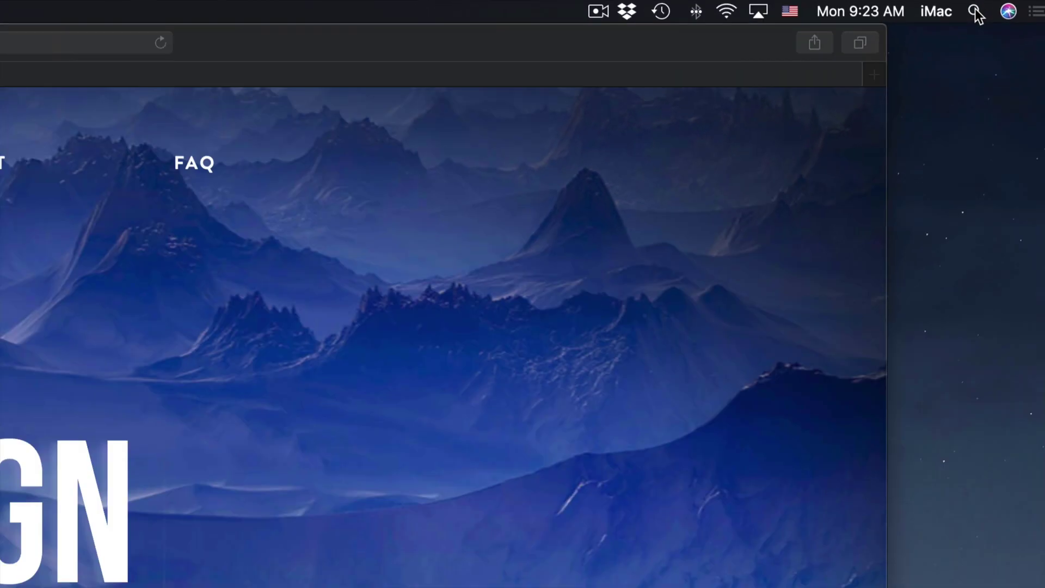
click(974, 14)
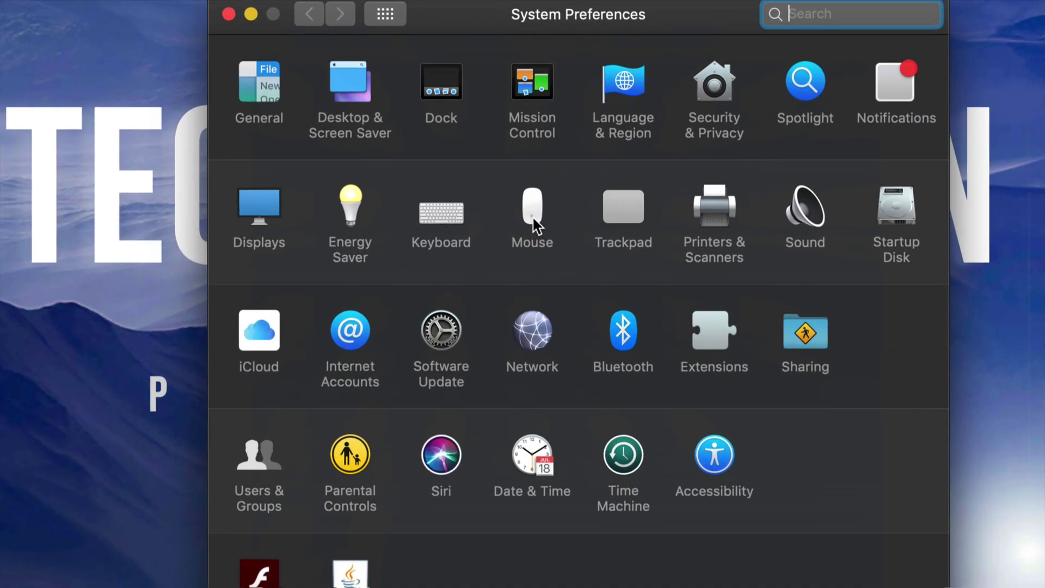
click(631, 214)
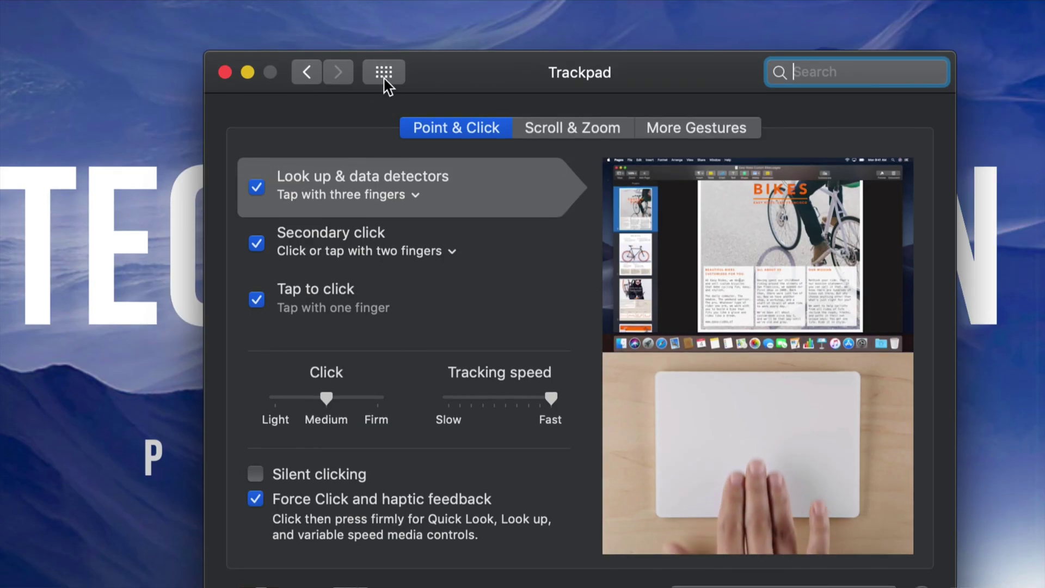
click(383, 12)
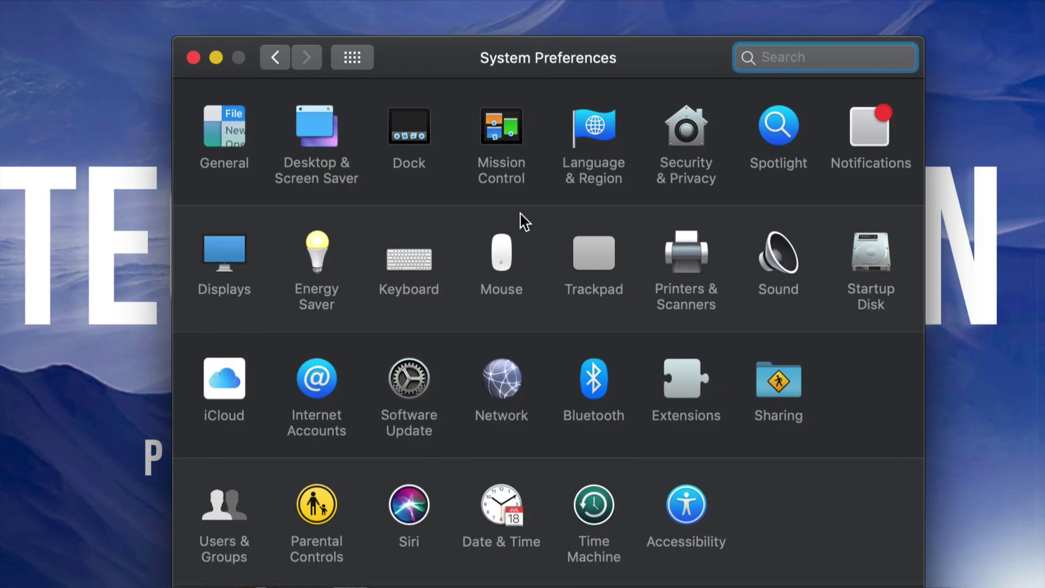
In the Mouse pane, turn Secondary click off and back on, then return to Show All
click(505, 250)
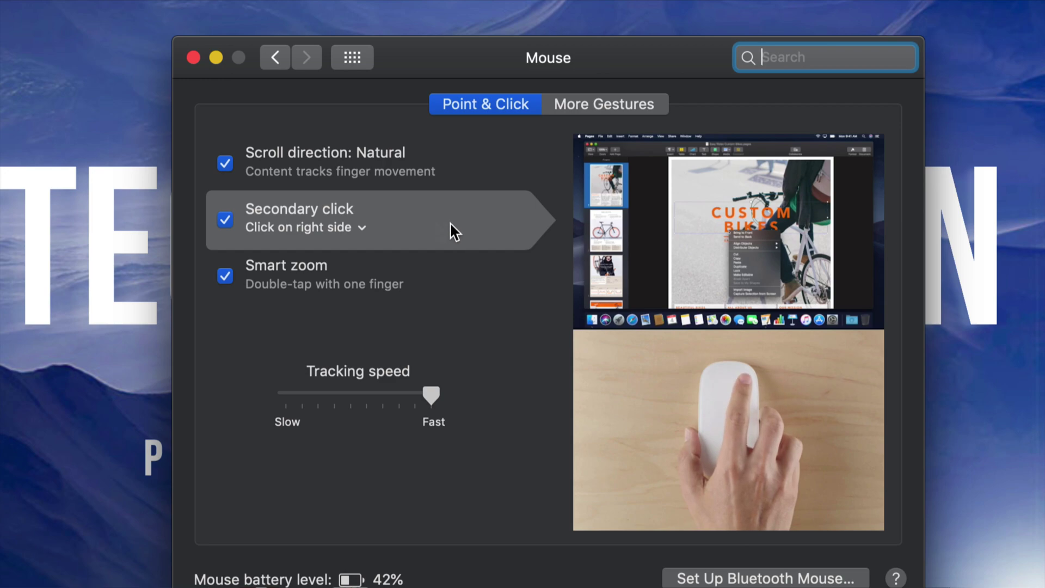
click(225, 220)
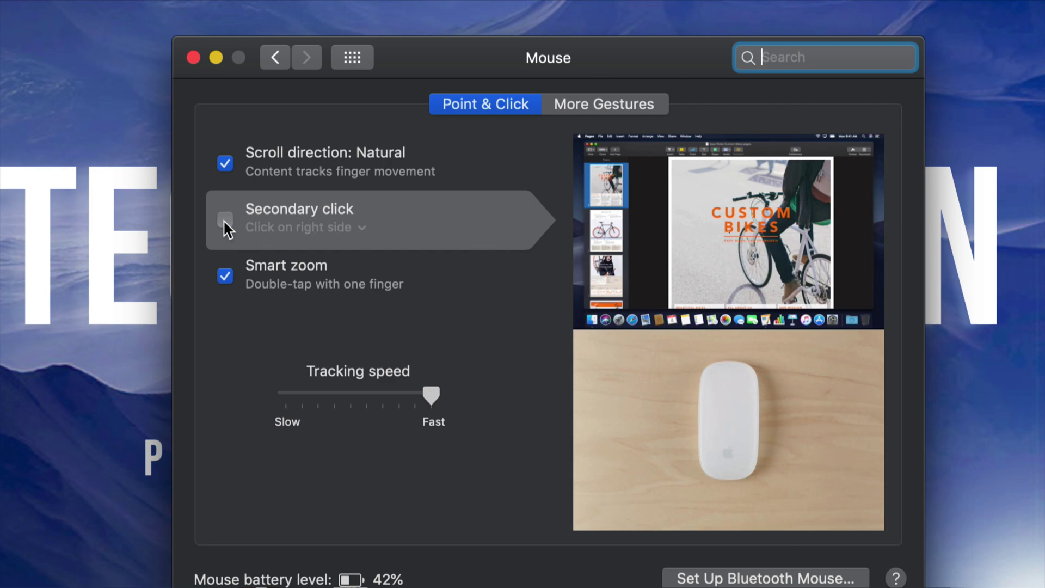
click(225, 221)
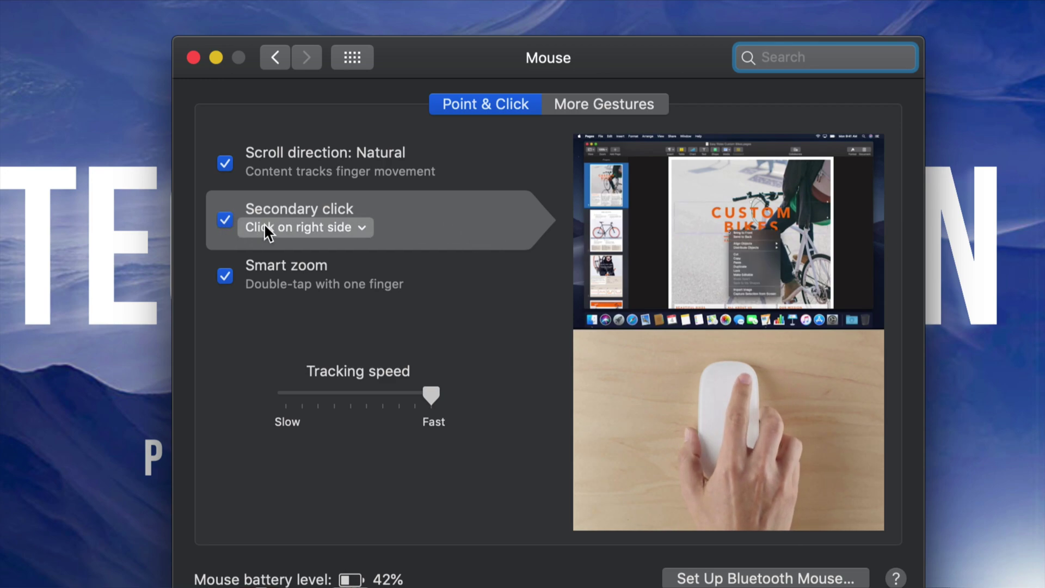
click(360, 62)
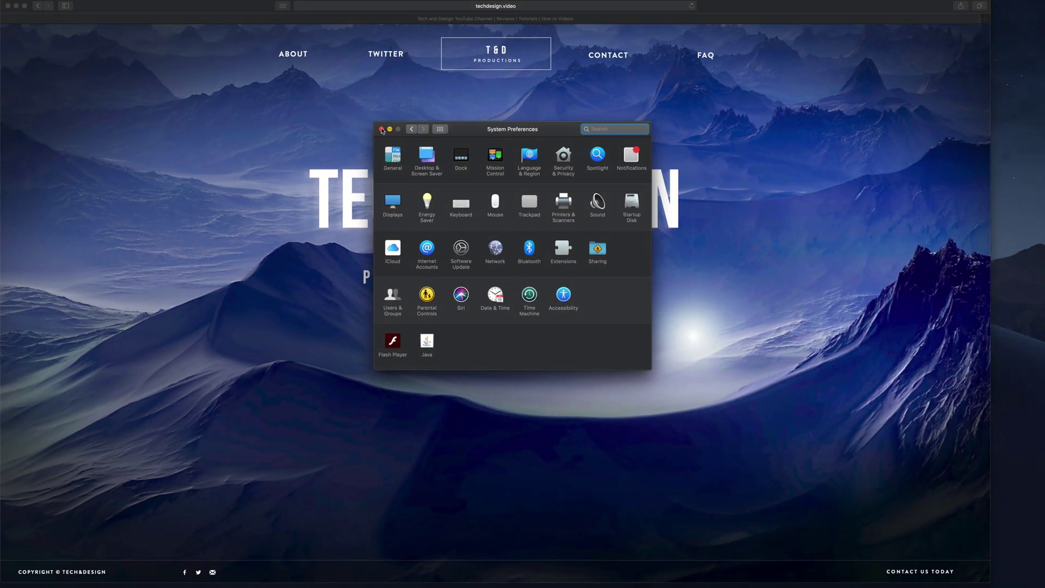
Close System Preferences, then open and dismiss the context menu on the now-empty desktop
click(382, 130)
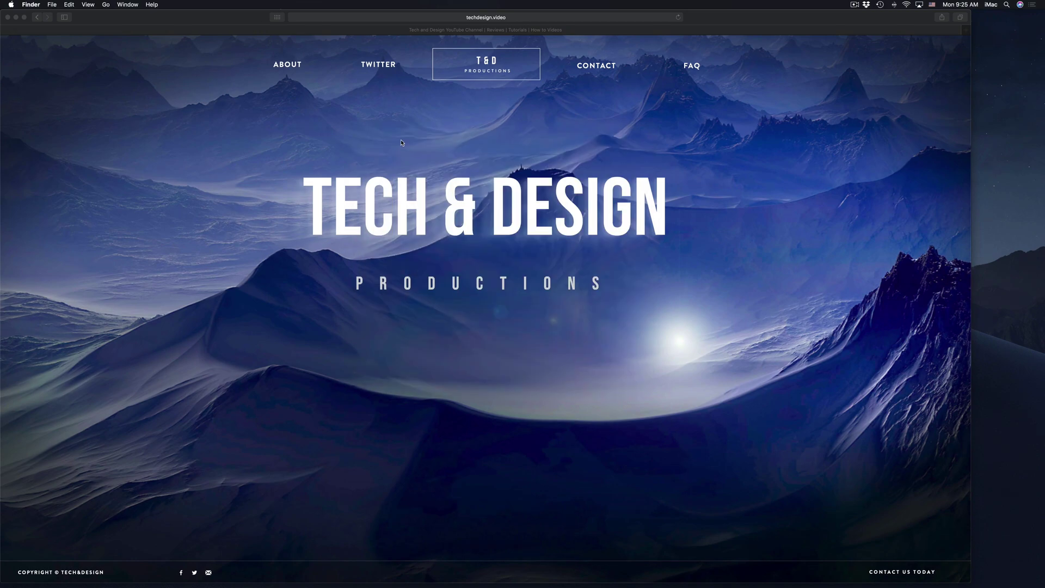
click(1001, 69)
right_click(990, 79)
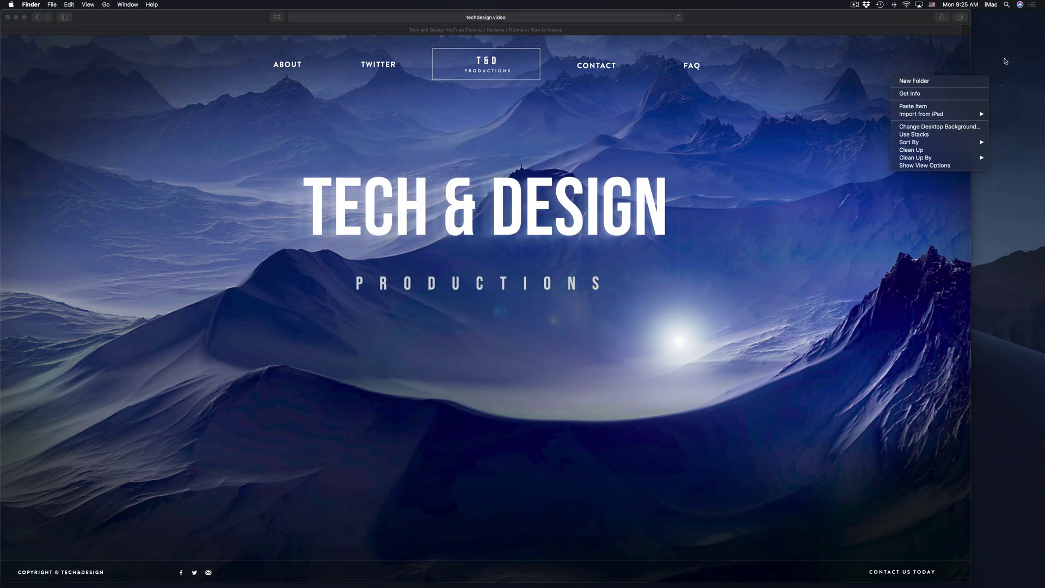
click(996, 60)
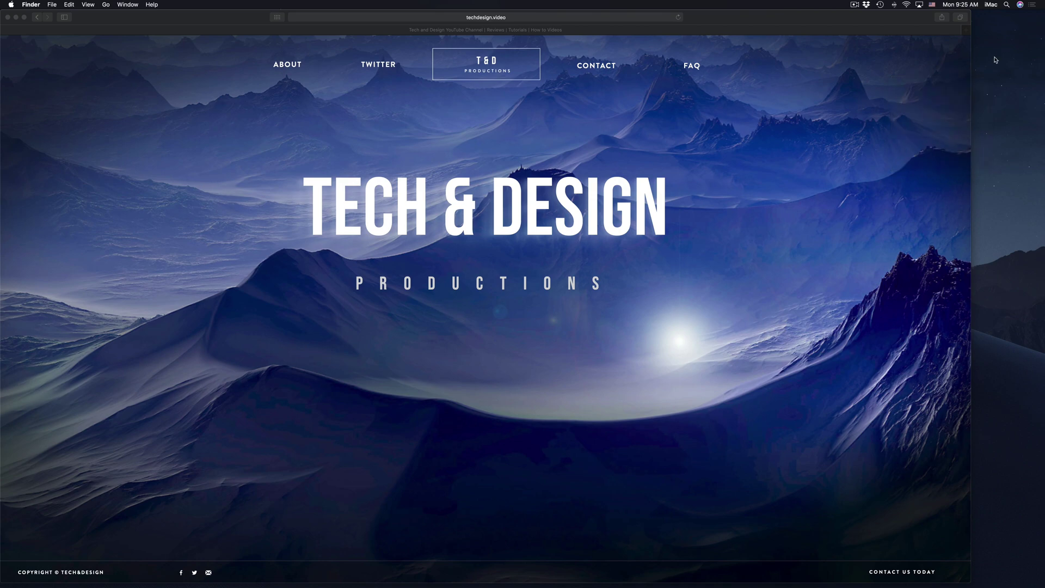